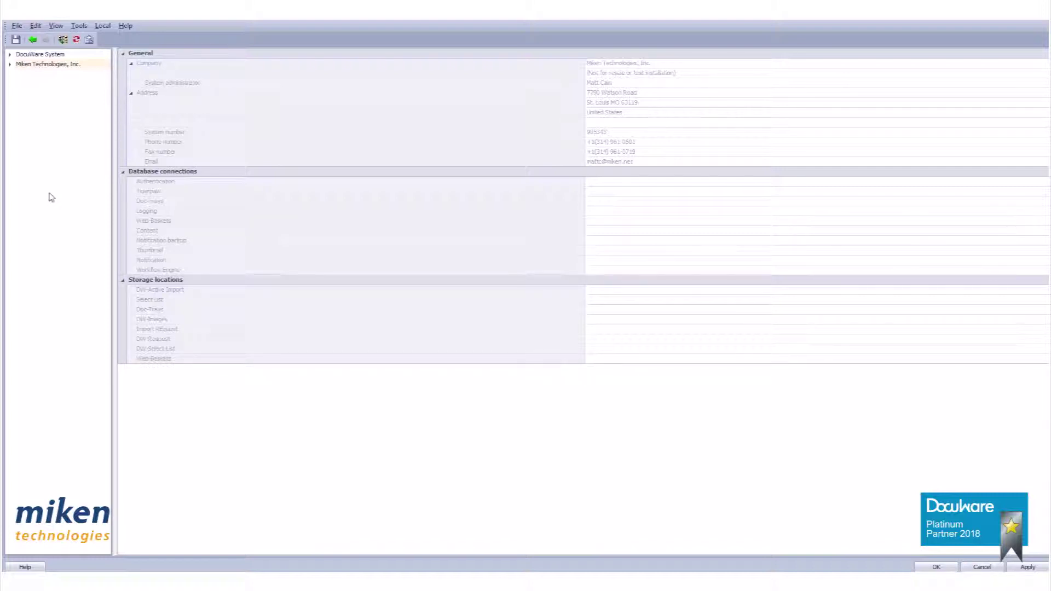
- Expand Miken Technologies, Inc. > User Administration and display the Roles list
{"action": "left_click", "coordinate": [10, 65]}
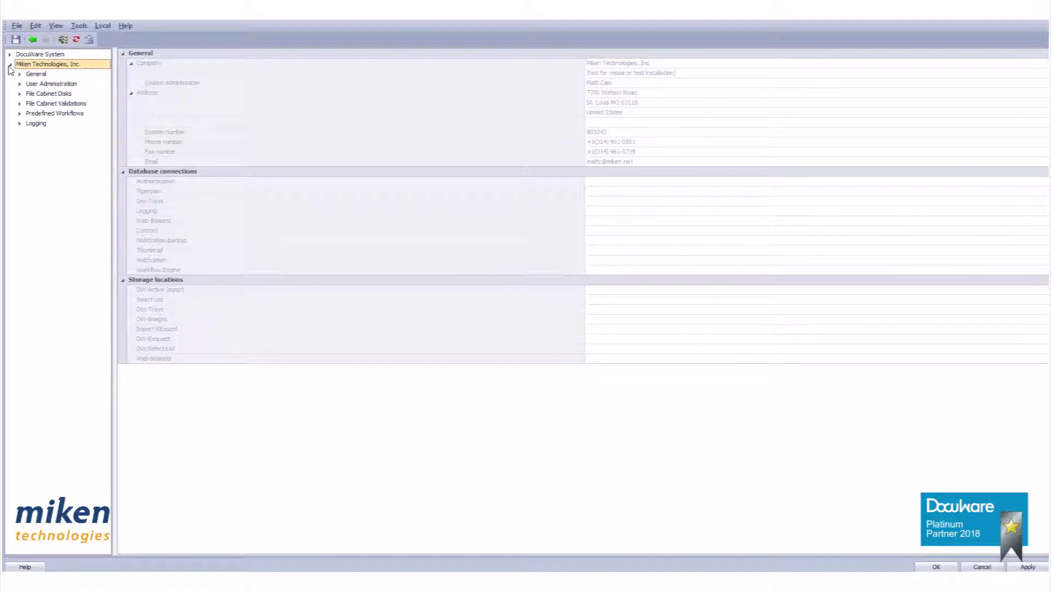
{"action": "left_click", "coordinate": [21, 84]}
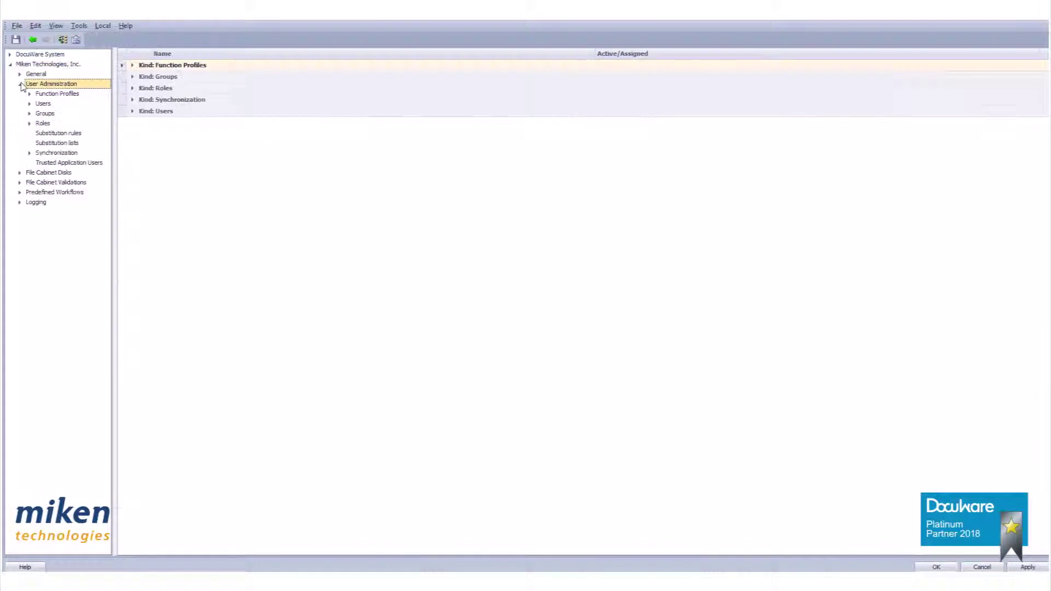
{"action": "left_click", "coordinate": [44, 124]}
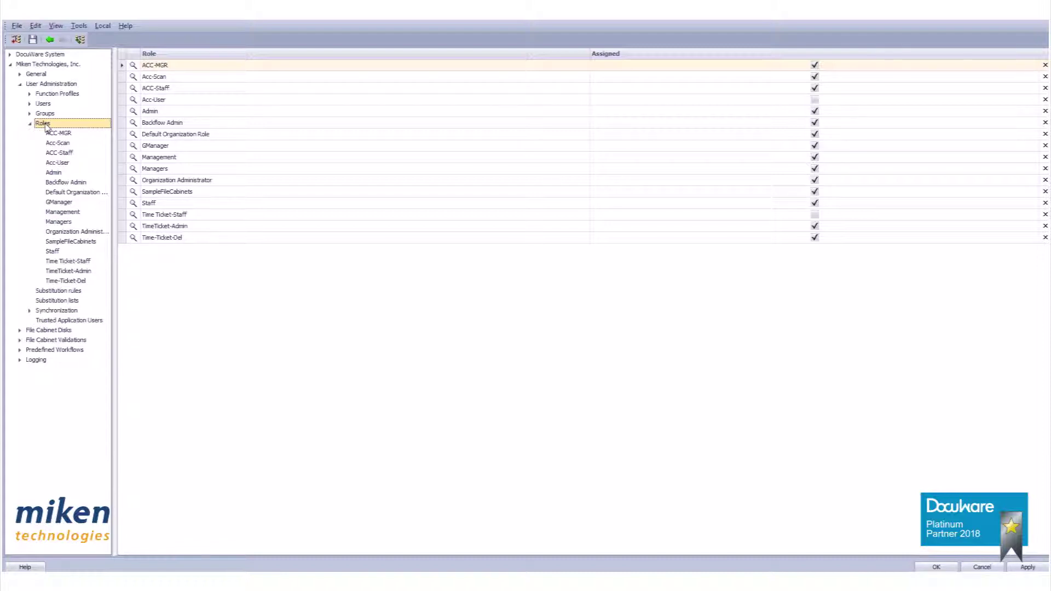
- Add a new role and replace its placeholder name Role - 17 with Accounting-MGR
{"action": "left_click", "coordinate": [68, 133]}
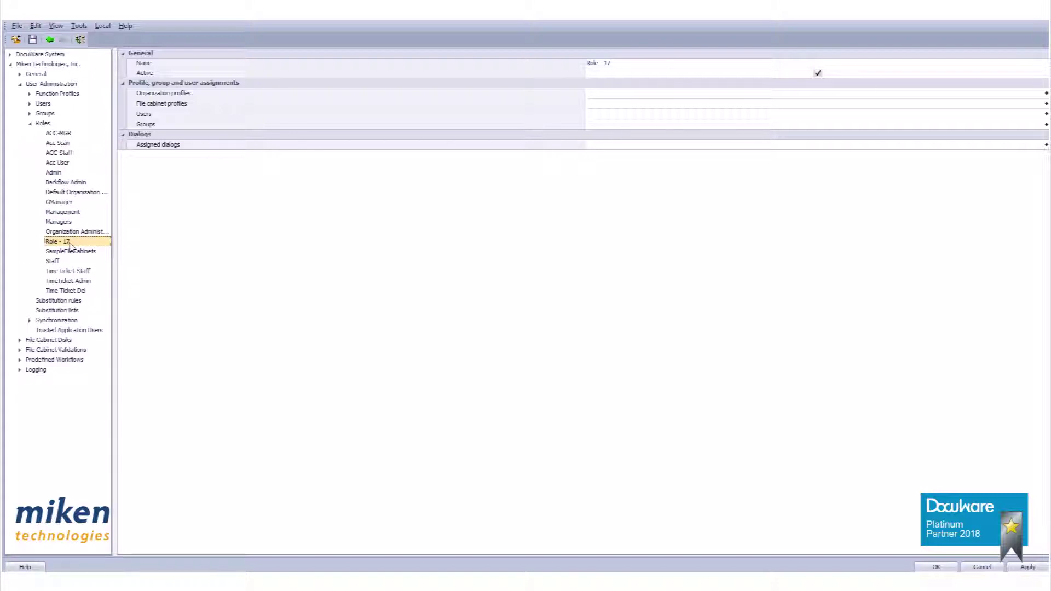
{"action": "left_click", "coordinate": [146, 64]}
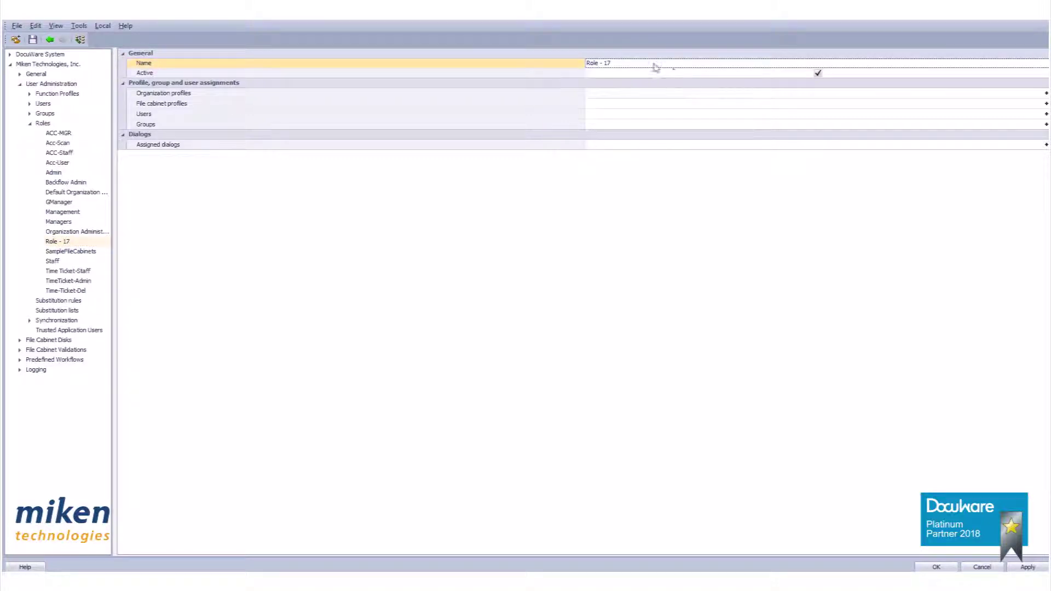
{"action": "left_click", "coordinate": [654, 64]}
{"action": "type", "text": "Accpimts"}
{"action": "key", "text": "BackSpace"}
{"action": "key", "text": "BackSpace"}
{"action": "key", "text": "BackSpace"}
{"action": "key", "text": "BackSpace"}
{"action": "key", "text": "BackSpace"}
{"action": "key", "text": "BackSpace"}
{"action": "key", "text": "BackSpace"}
{"action": "type", "text": "ccounting"}
{"action": "type", "text": "-M"}
{"action": "type", "text": "NGR"}
{"action": "key", "text": "BackSpace"}
{"action": "key", "text": "BackSpace"}
{"action": "key", "text": "BackSpace"}
{"action": "type", "text": "GR"}
{"action": "left_click", "coordinate": [124, 84]}
- Move ACC-MGR into the role's selected organization profiles, confirm, and save the role
{"action": "left_click", "coordinate": [123, 84]}
{"action": "left_click", "coordinate": [368, 94]}
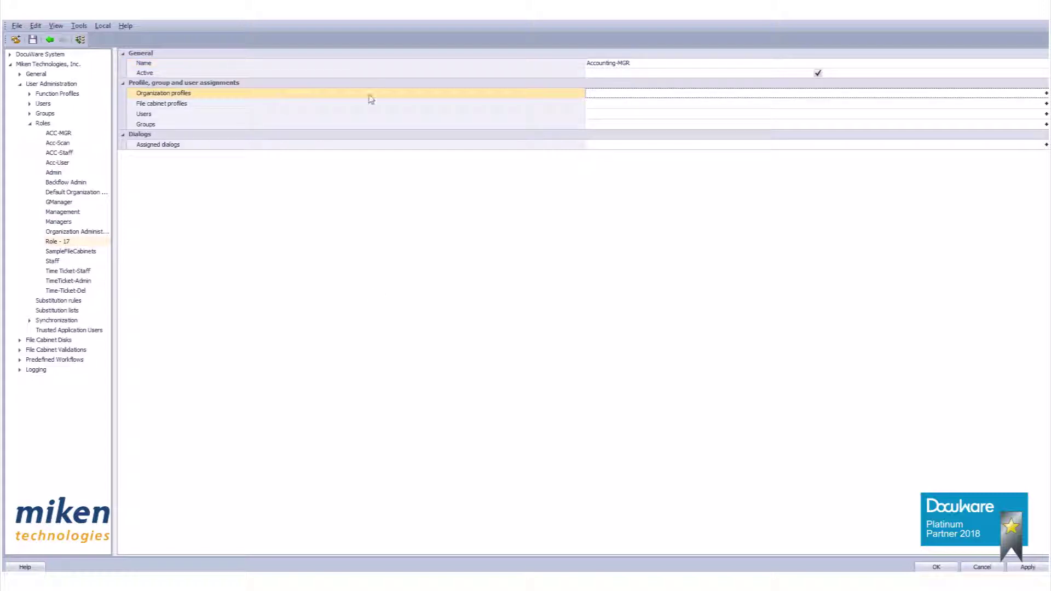
{"action": "left_click", "coordinate": [1047, 93]}
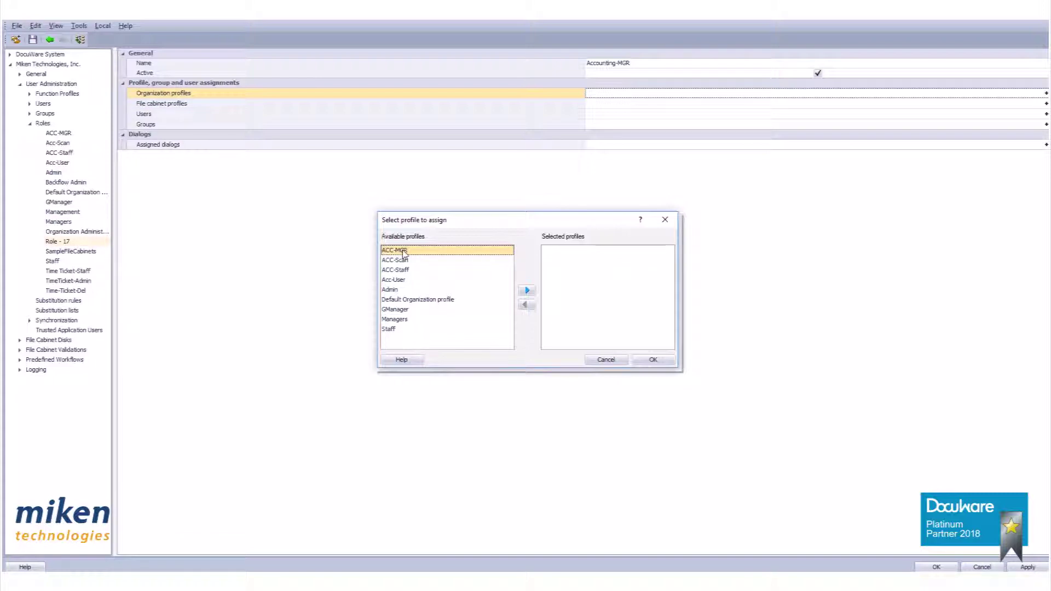
{"action": "left_click", "coordinate": [525, 304]}
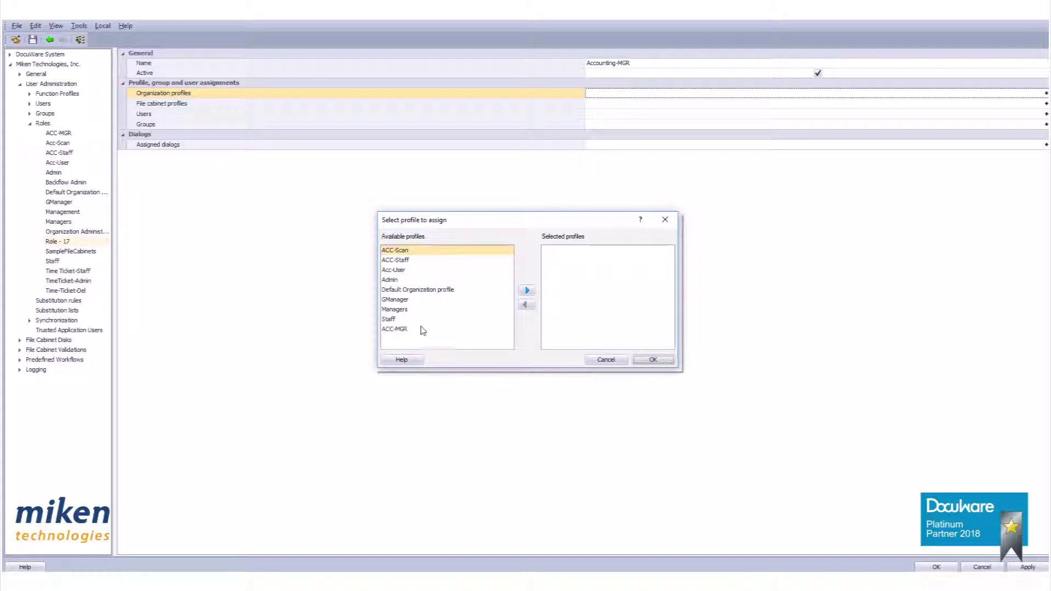
{"action": "left_click", "coordinate": [422, 330]}
{"action": "left_click", "coordinate": [526, 290]}
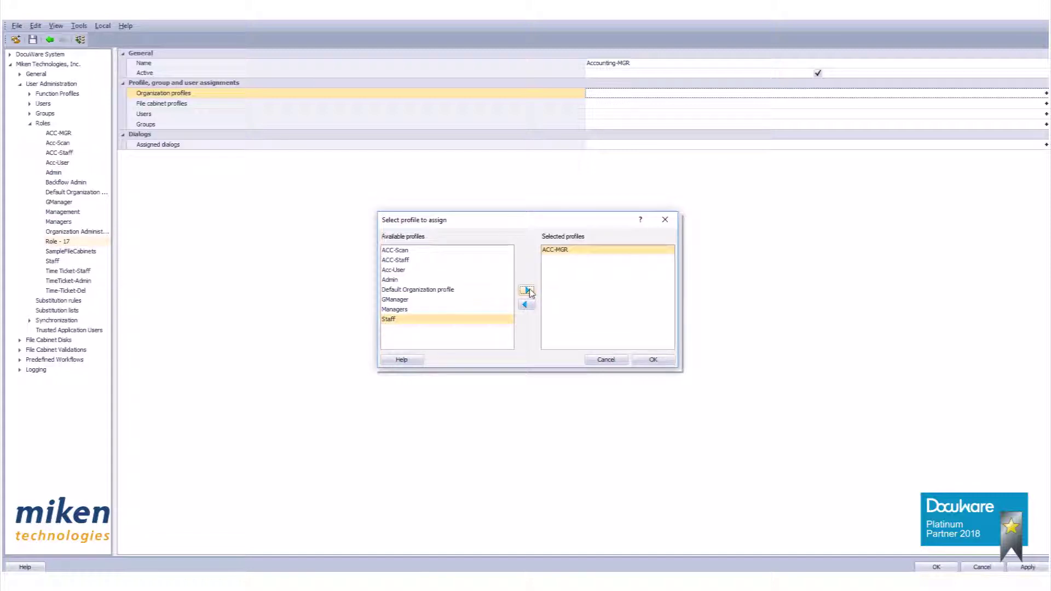
{"action": "left_click", "coordinate": [653, 360]}
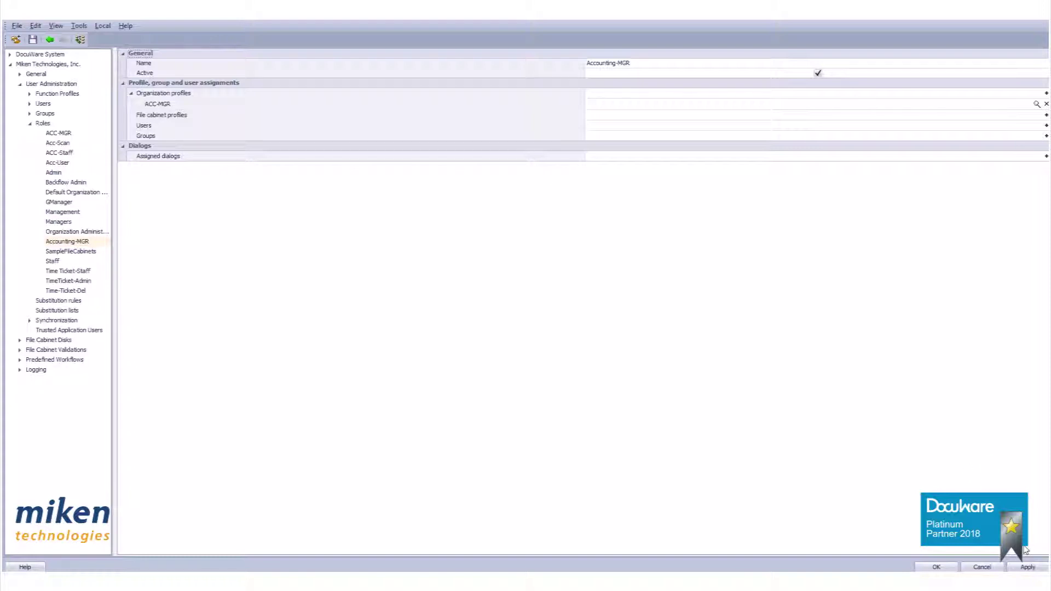
{"action": "left_click", "coordinate": [1027, 567]}
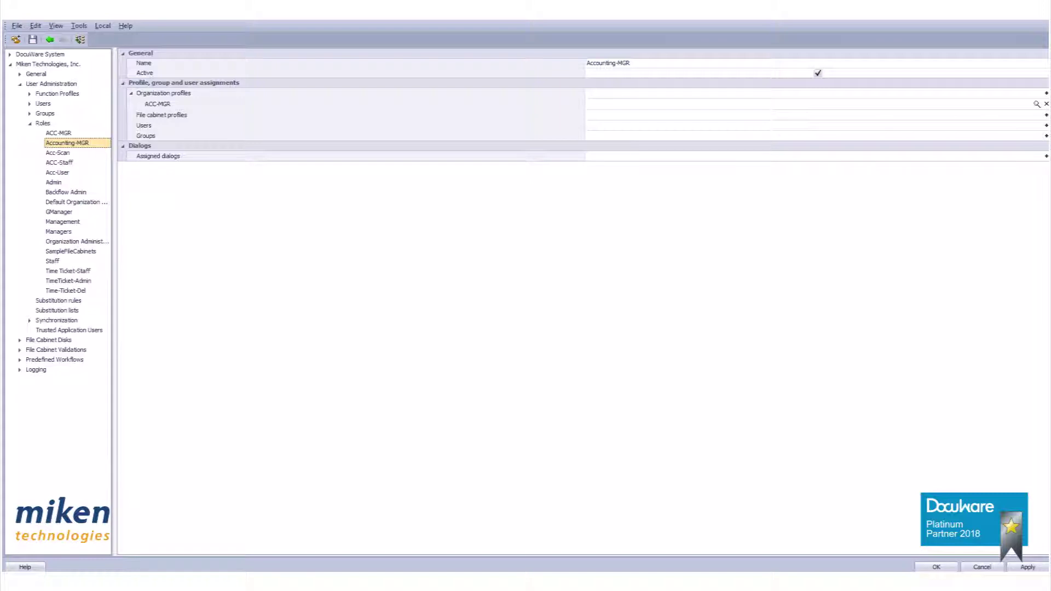
- Add the Acc-demo - ACC-MGR file cabinet profile to the Accounting-MGR role
{"action": "left_click", "coordinate": [192, 115]}
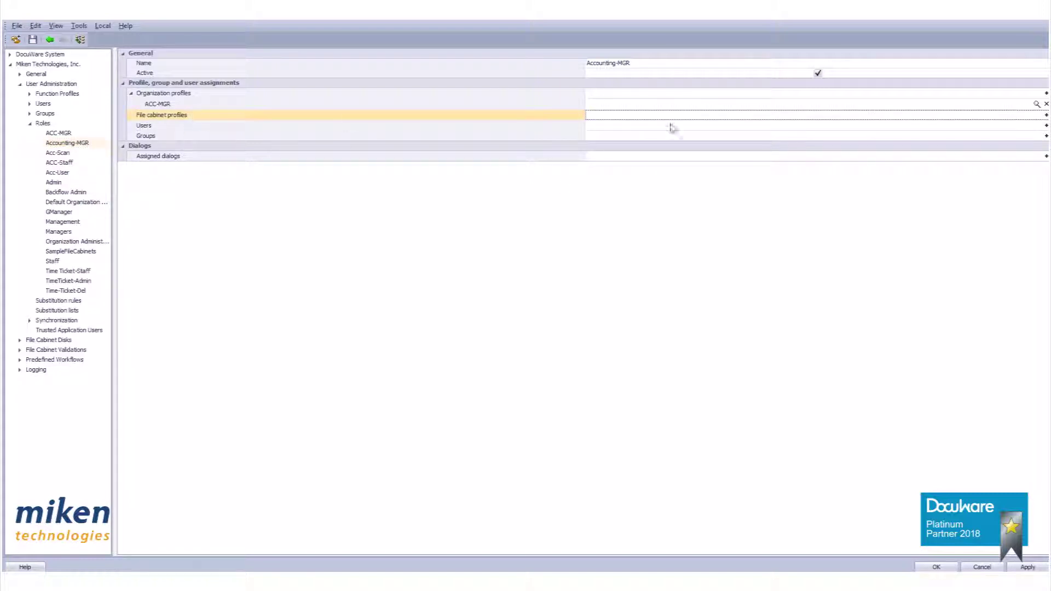
{"action": "left_click", "coordinate": [1047, 115]}
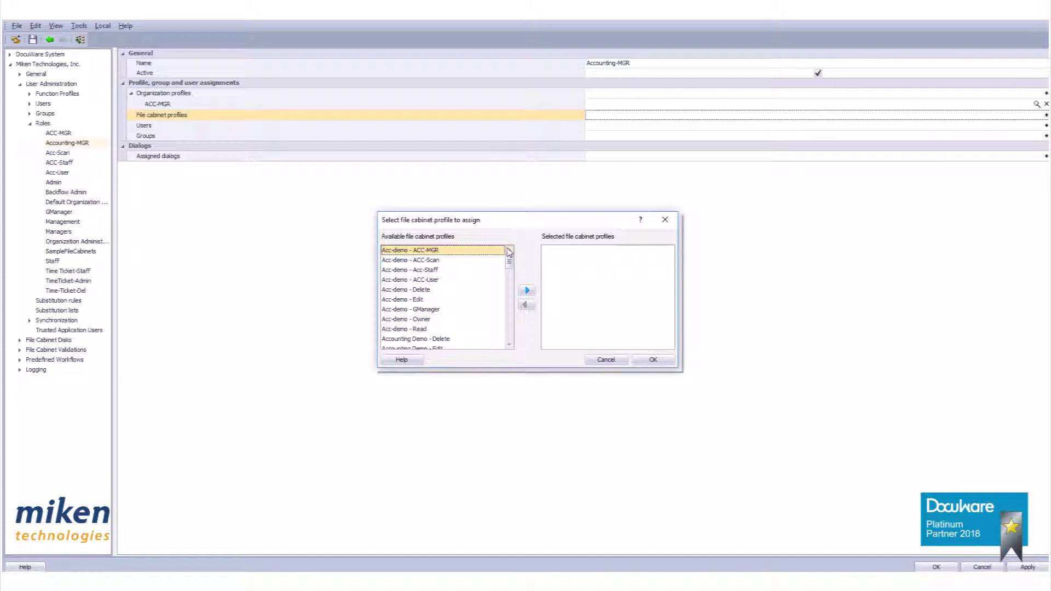
{"action": "left_click", "coordinate": [527, 291]}
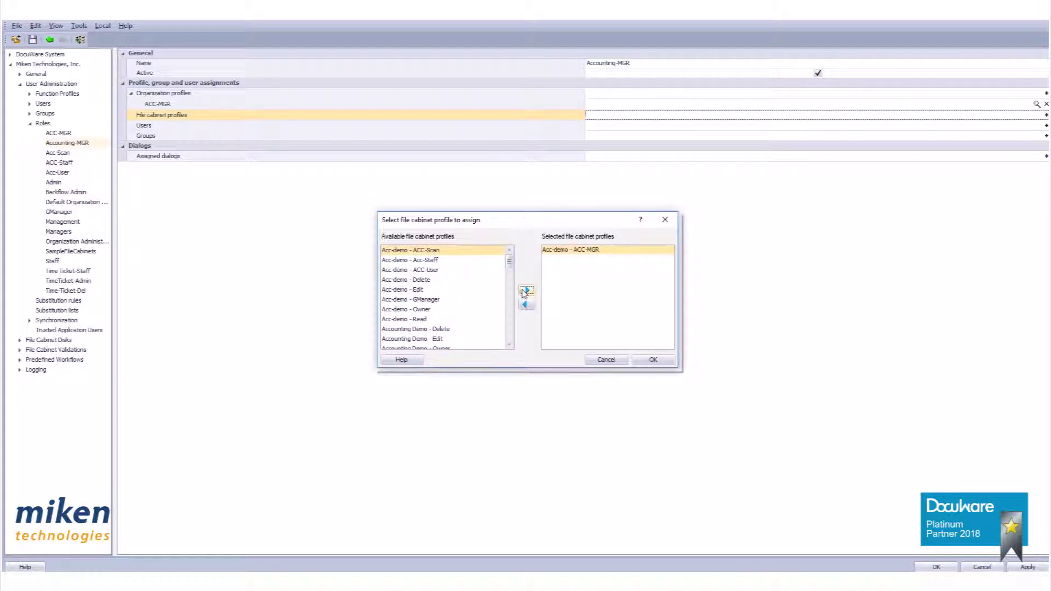
{"action": "left_click", "coordinate": [648, 360]}
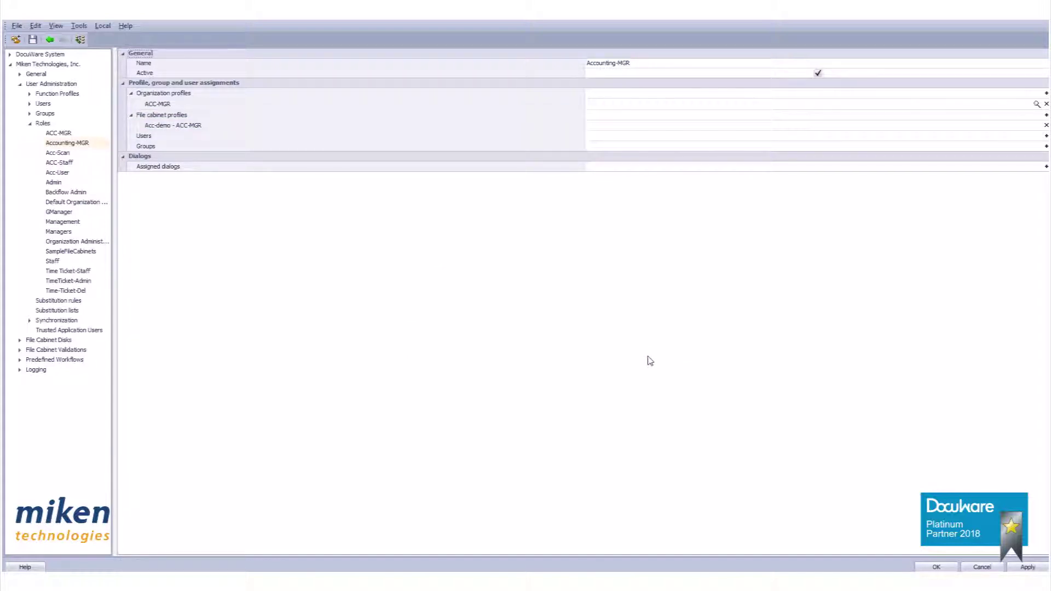
- Add Acc-demo's Standard Search, Standard Store and Standard List View Result dialogs to Assigned dialogs
{"action": "left_click", "coordinate": [195, 137]}
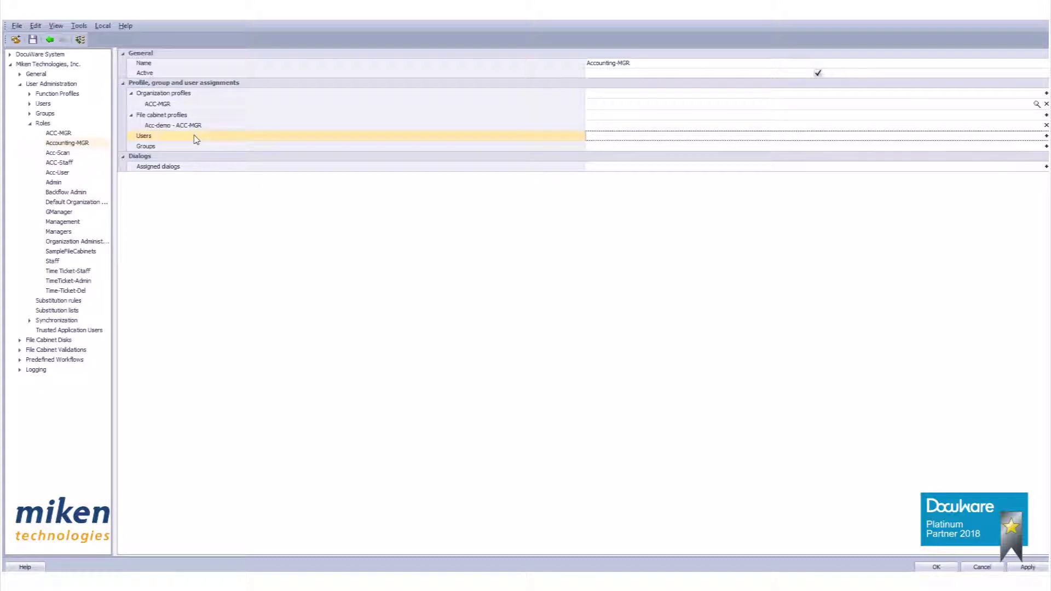
{"action": "left_click", "coordinate": [200, 168]}
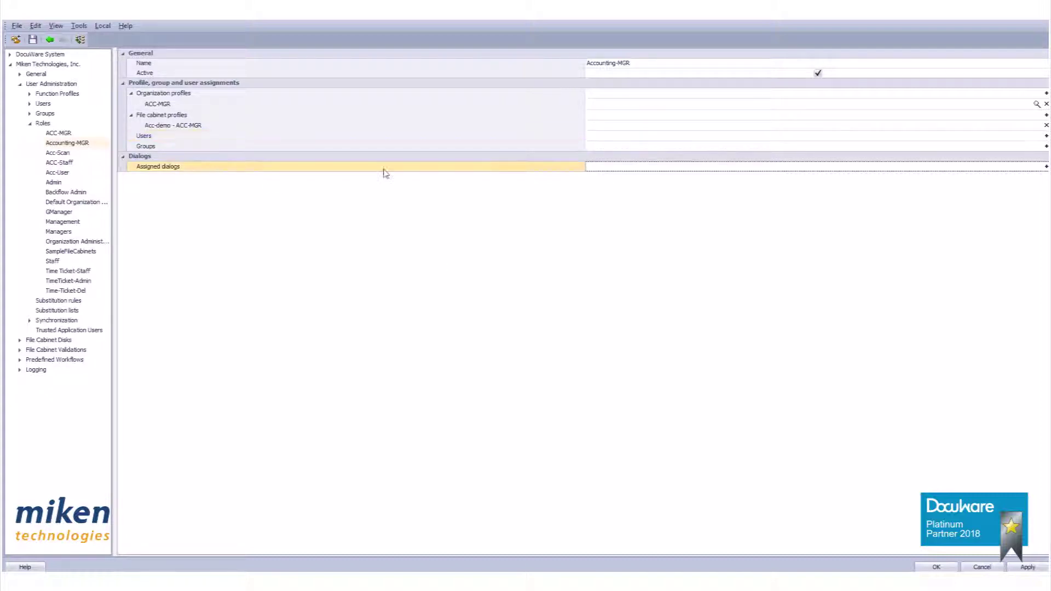
{"action": "left_click", "coordinate": [1046, 167]}
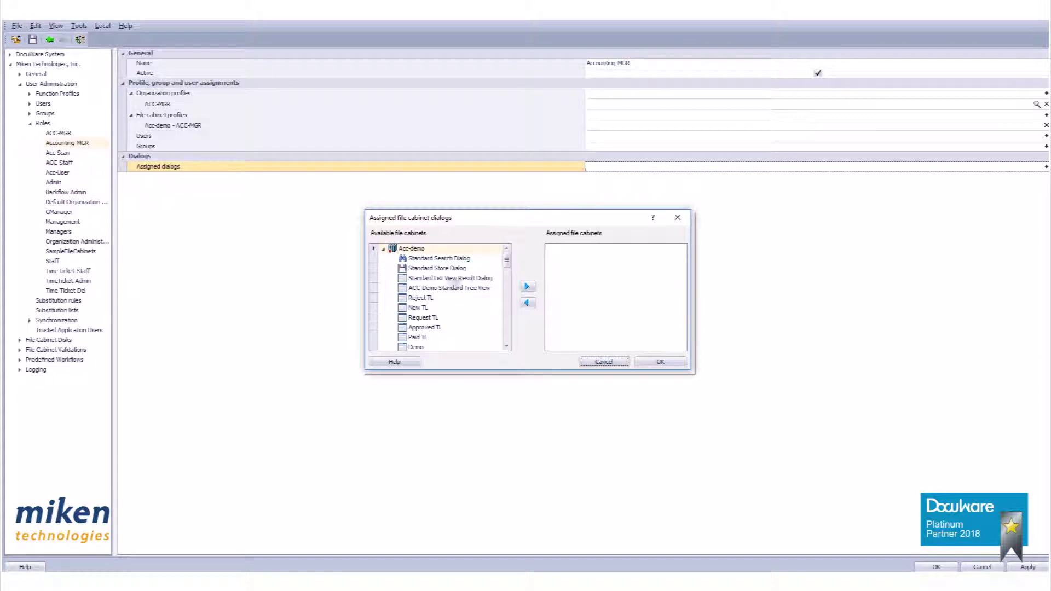
{"action": "left_click", "coordinate": [440, 259]}
{"action": "left_click", "coordinate": [446, 279], "text": "shift"}
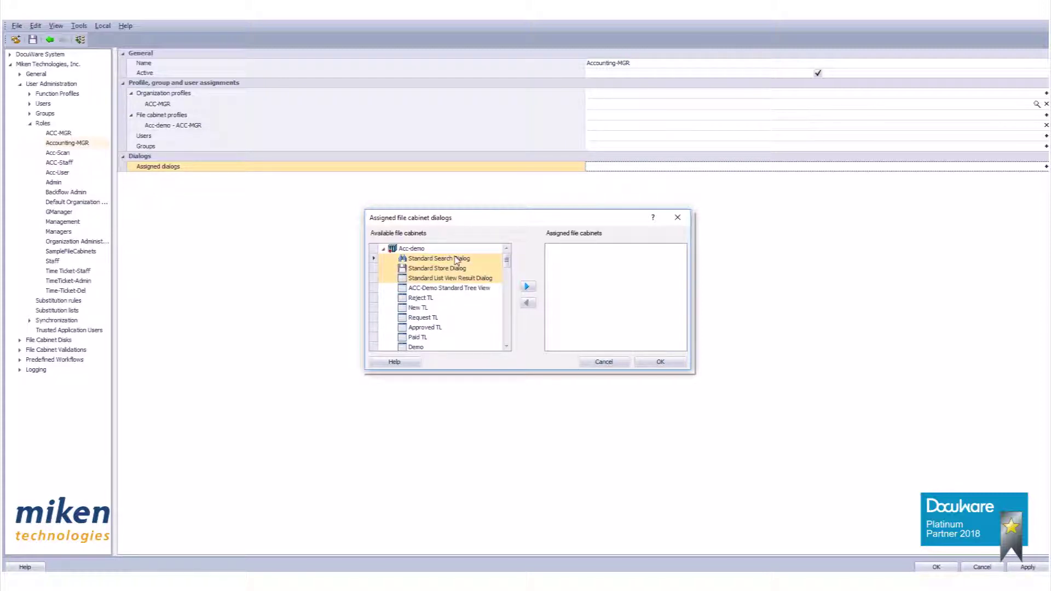
{"action": "left_click", "coordinate": [527, 287]}
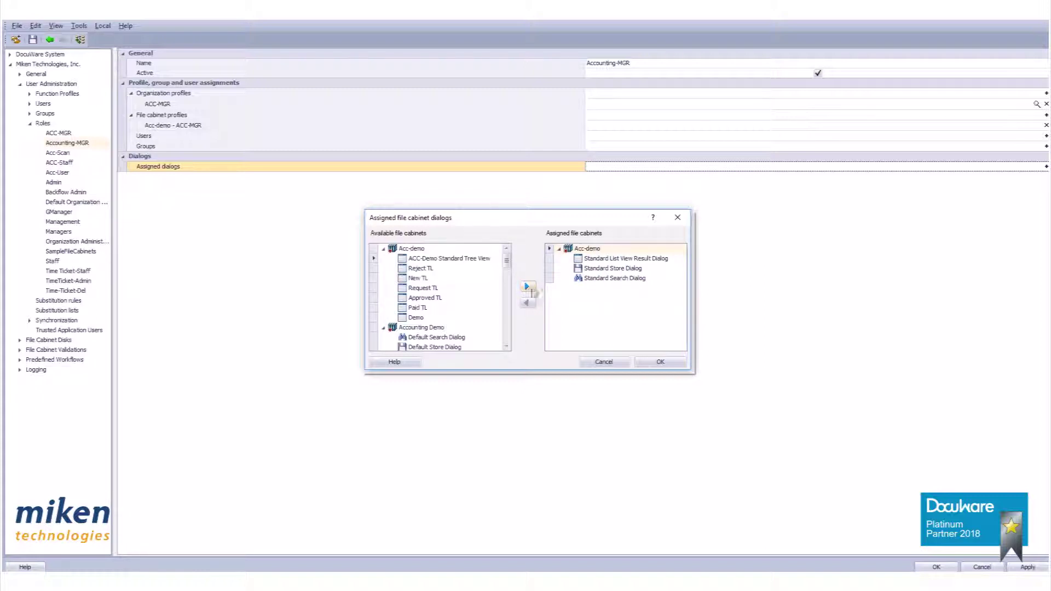
{"action": "left_click", "coordinate": [661, 362]}
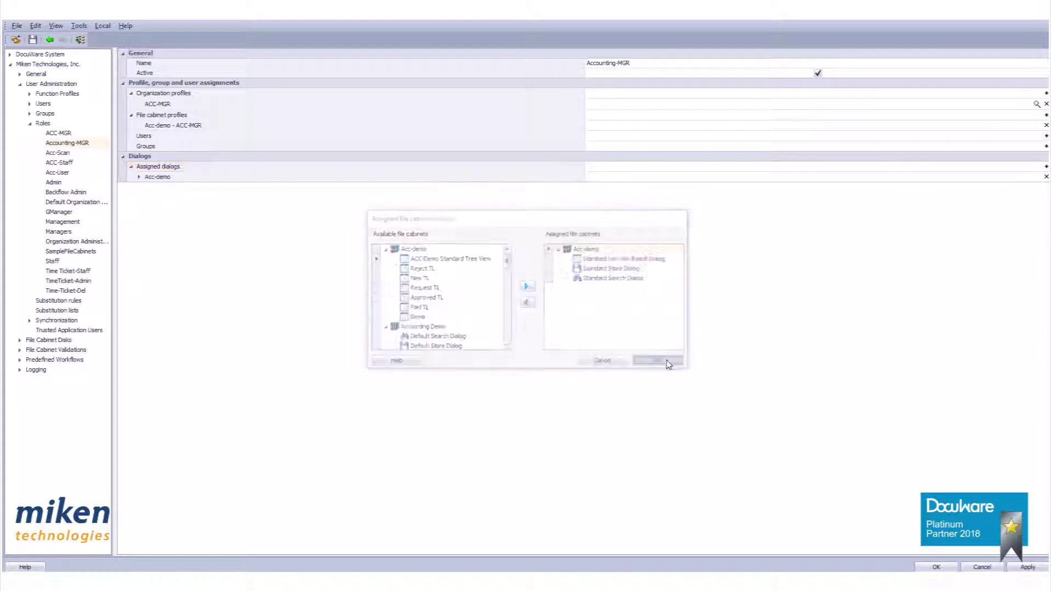